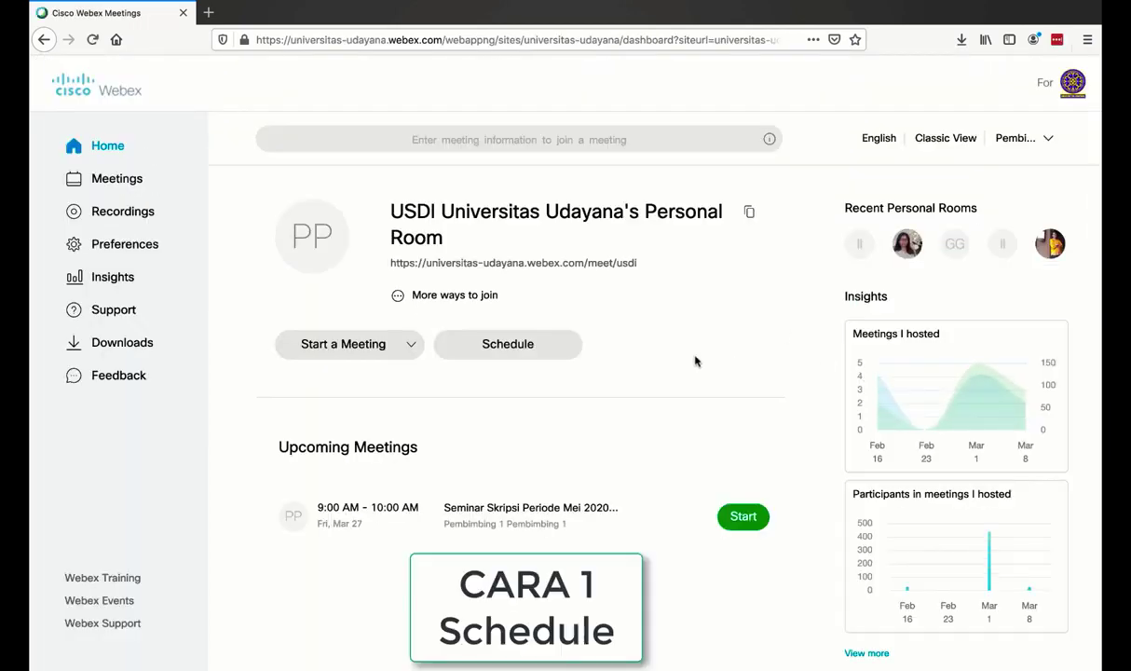
# Start scheduling a new meeting titled 'Seminar Skripsi Periode Mei 2020'.
pyautogui.click(532, 353)
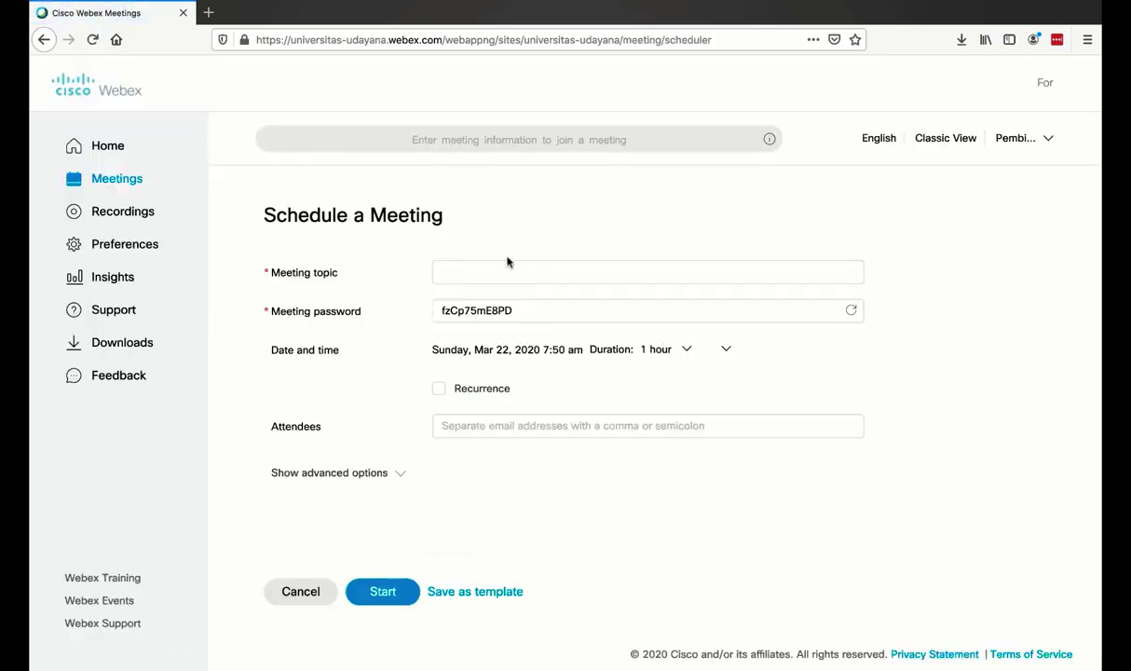
pyautogui.click(471, 277)
pyautogui.write('Se')
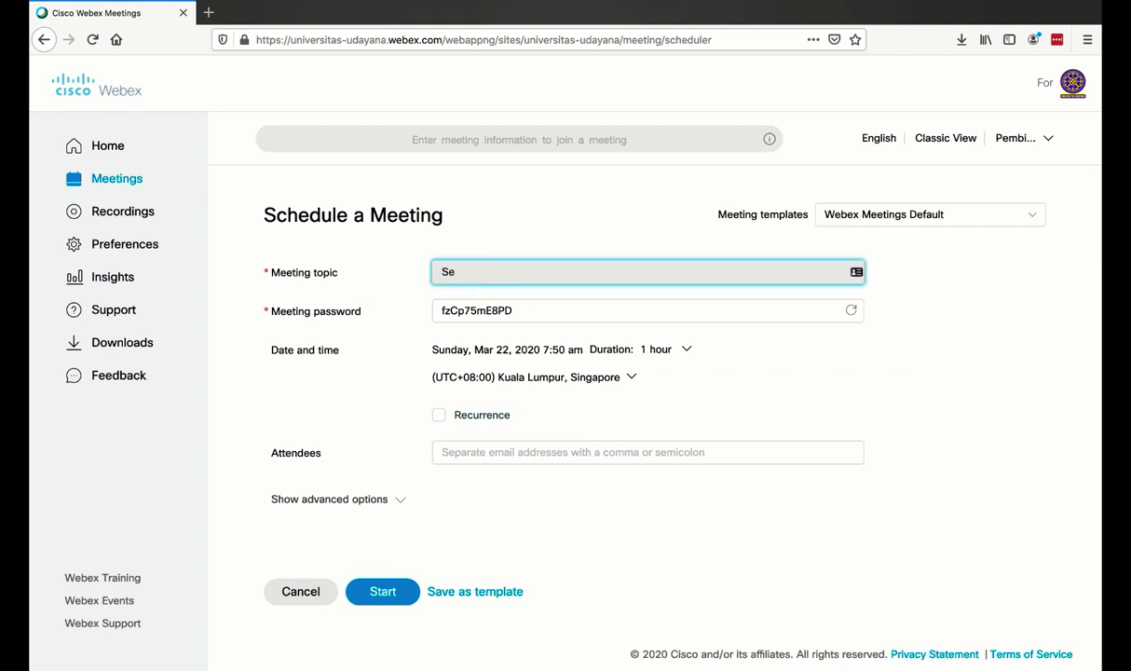
pyautogui.write('minar Skripsi Periode')
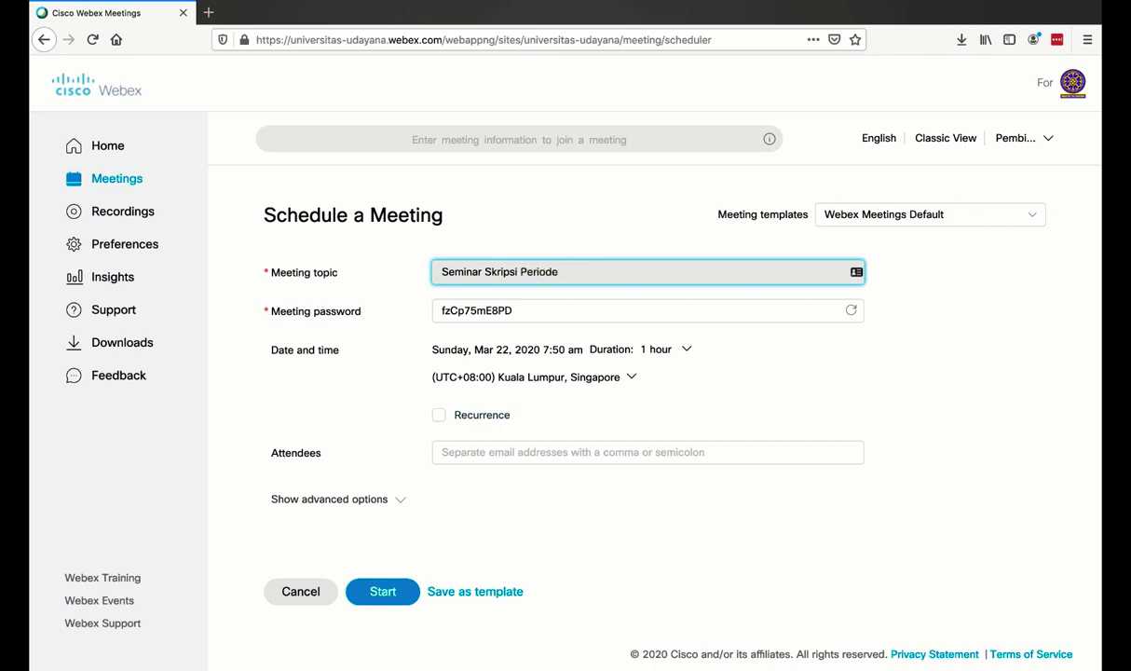
pyautogui.write(' Mei 2020')
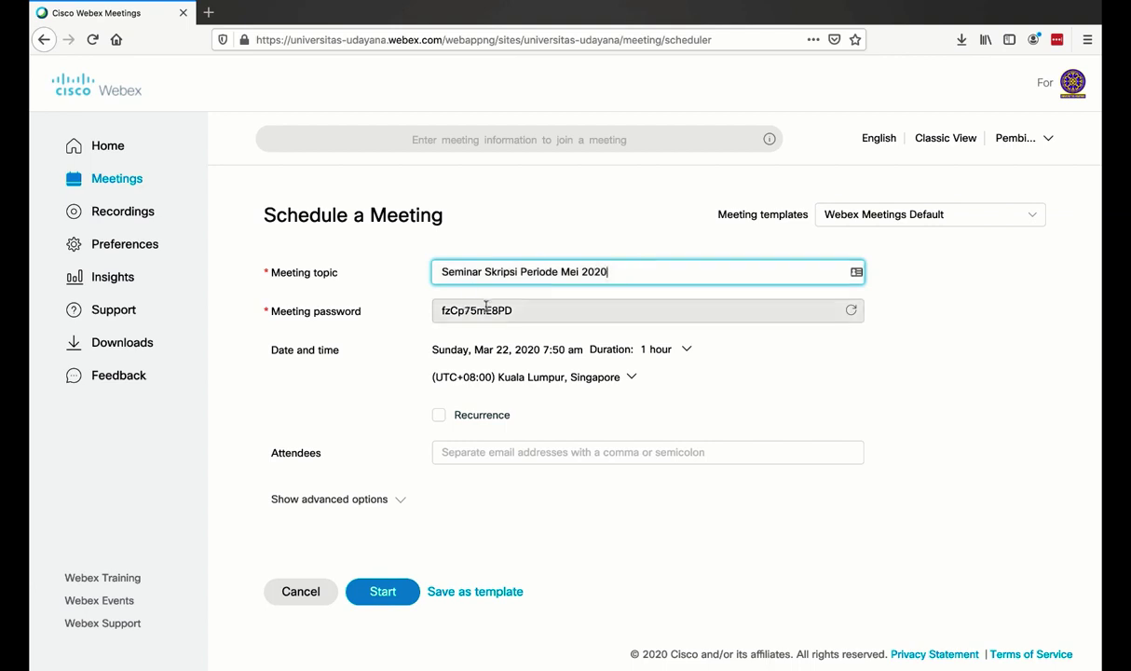
# Replace the generated meeting password with a custom password.
pyautogui.moveTo(525, 313); pyautogui.dragTo(433, 308)
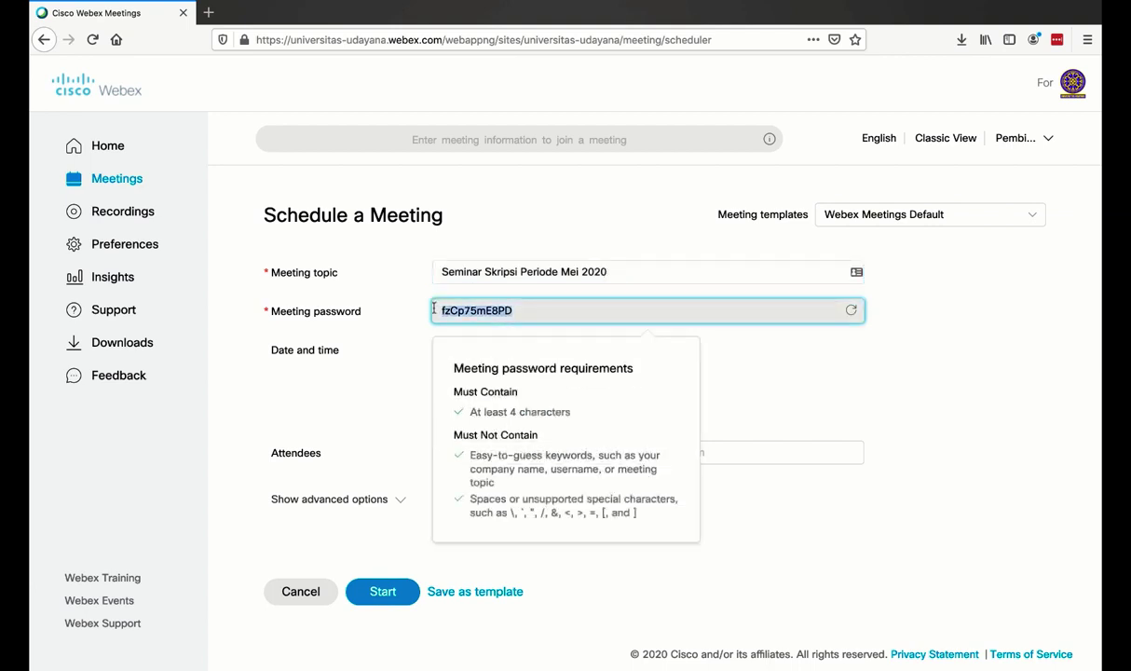
pyautogui.write('Skripsi')
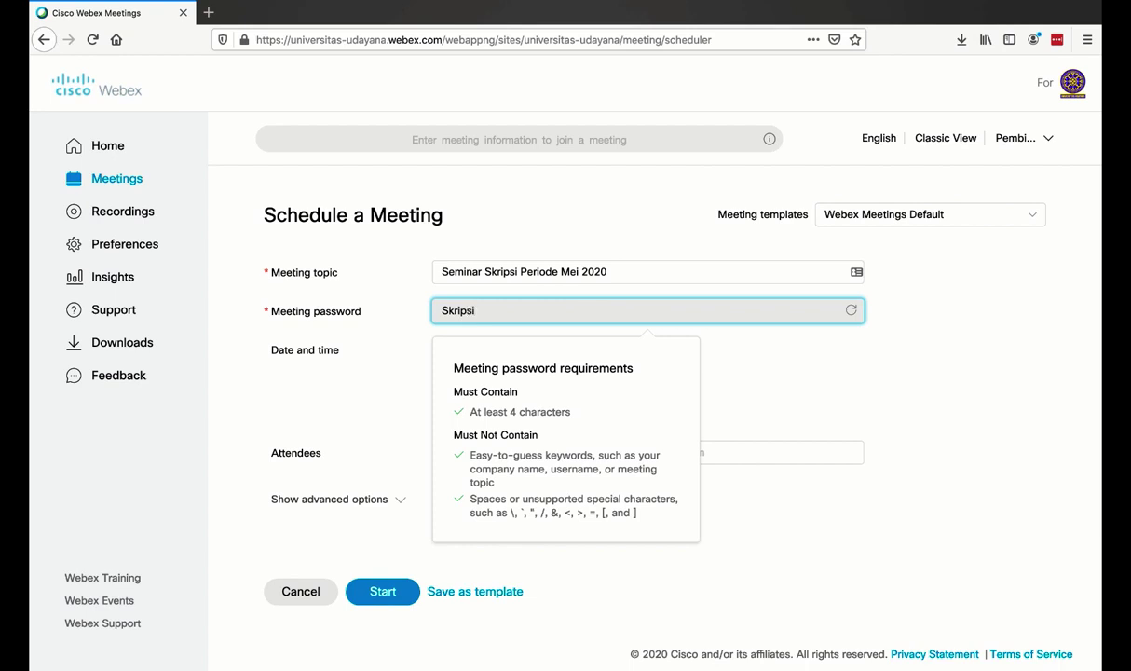
pyautogui.write('sesi1')
pyautogui.click(792, 372)
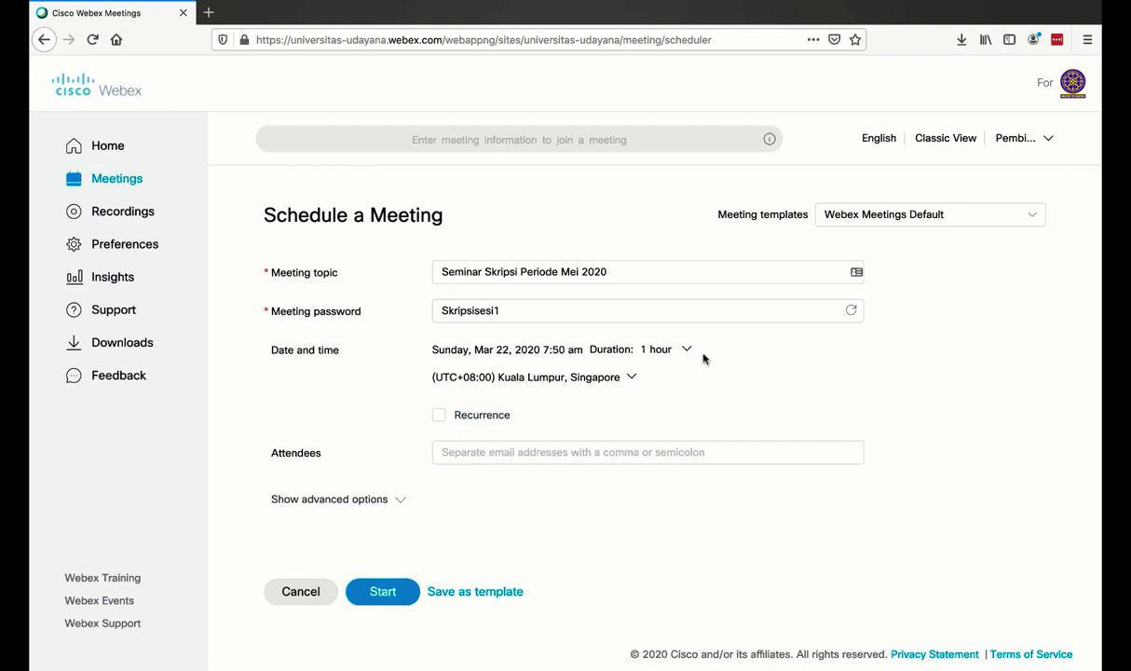
pyautogui.click(687, 353)
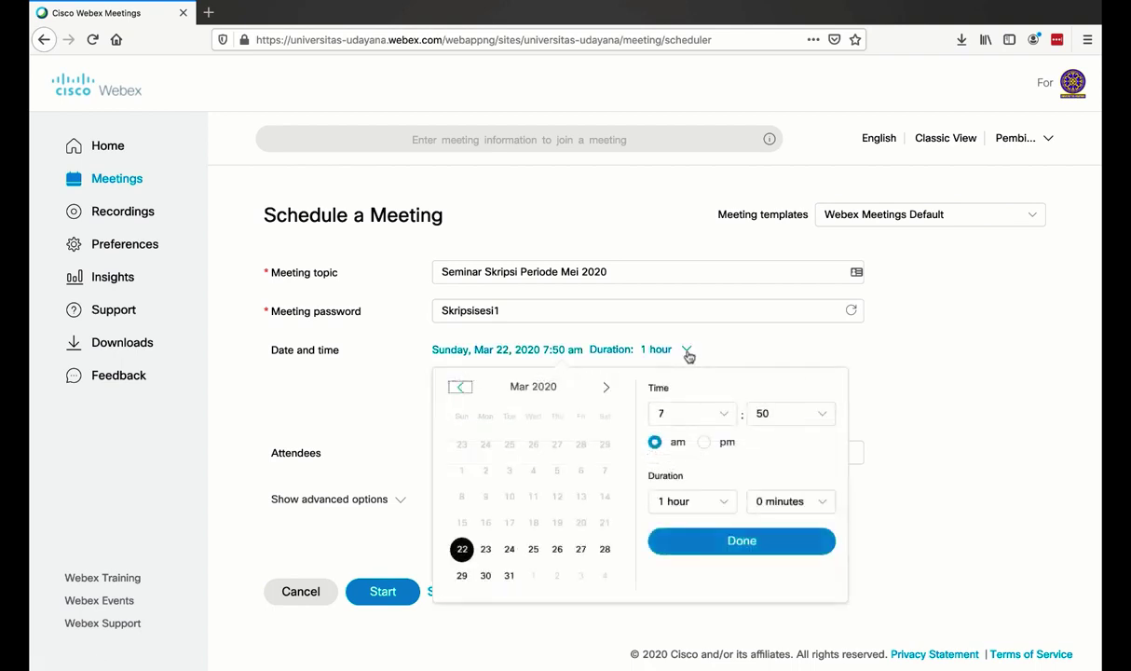
# Set the start to 9:00 am on Friday, Mar 27, 2020, lasting 2 hours.
pyautogui.click(724, 416)
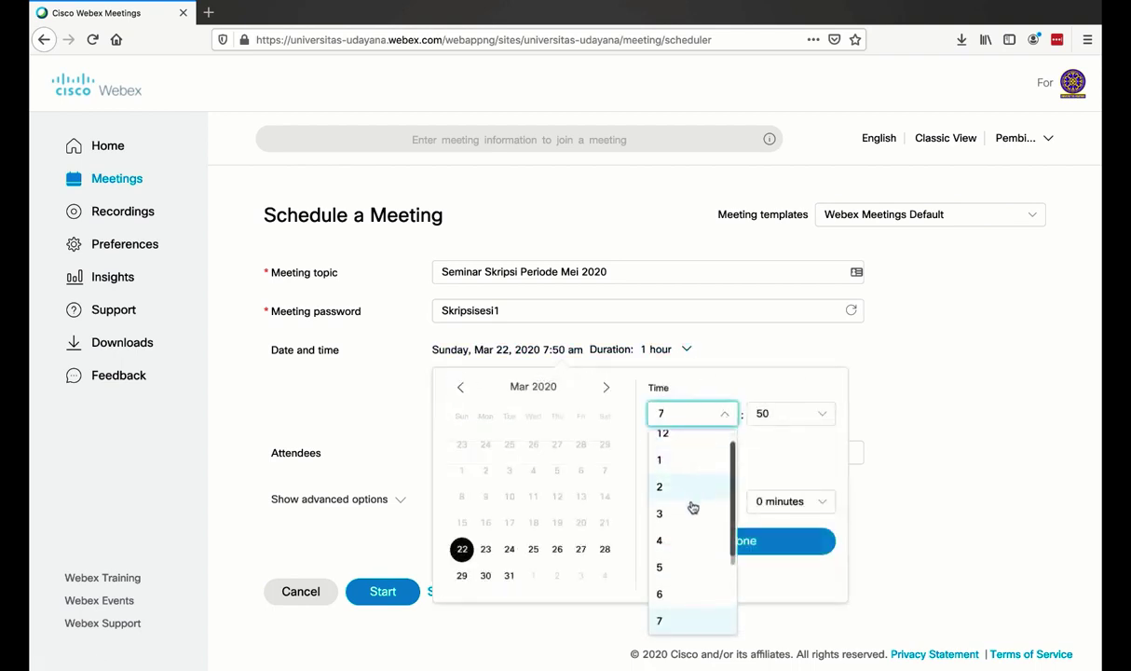
pyautogui.scroll(-3, 681, 593)
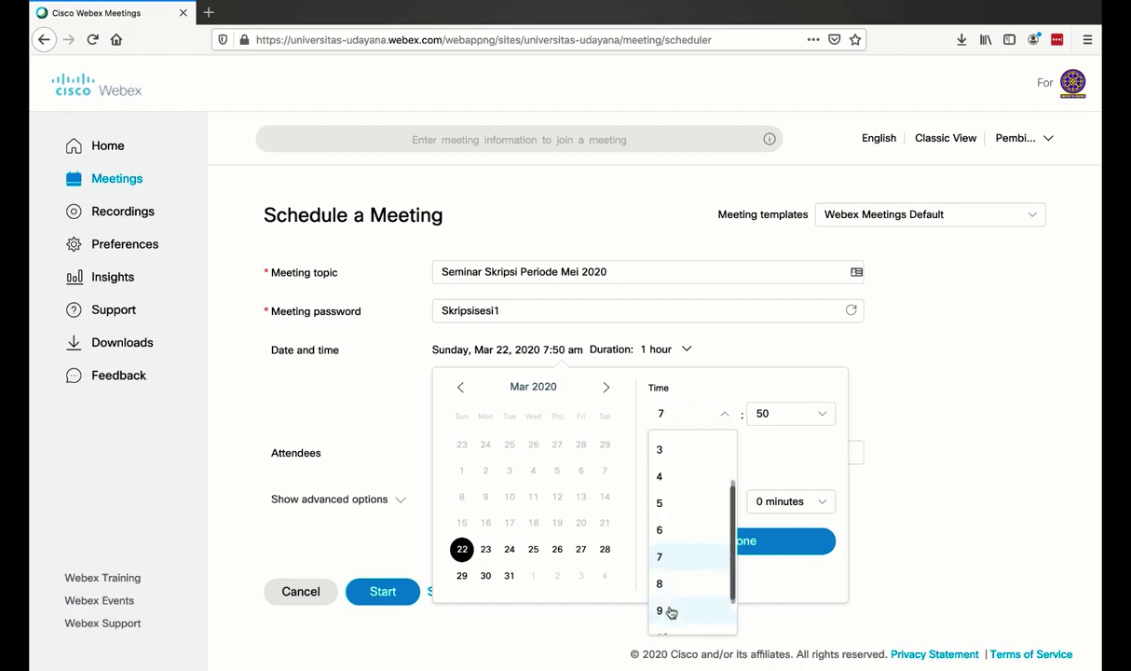
pyautogui.click(667, 608)
pyautogui.click(807, 419)
pyautogui.scroll(3, 786, 502)
pyautogui.click(763, 448)
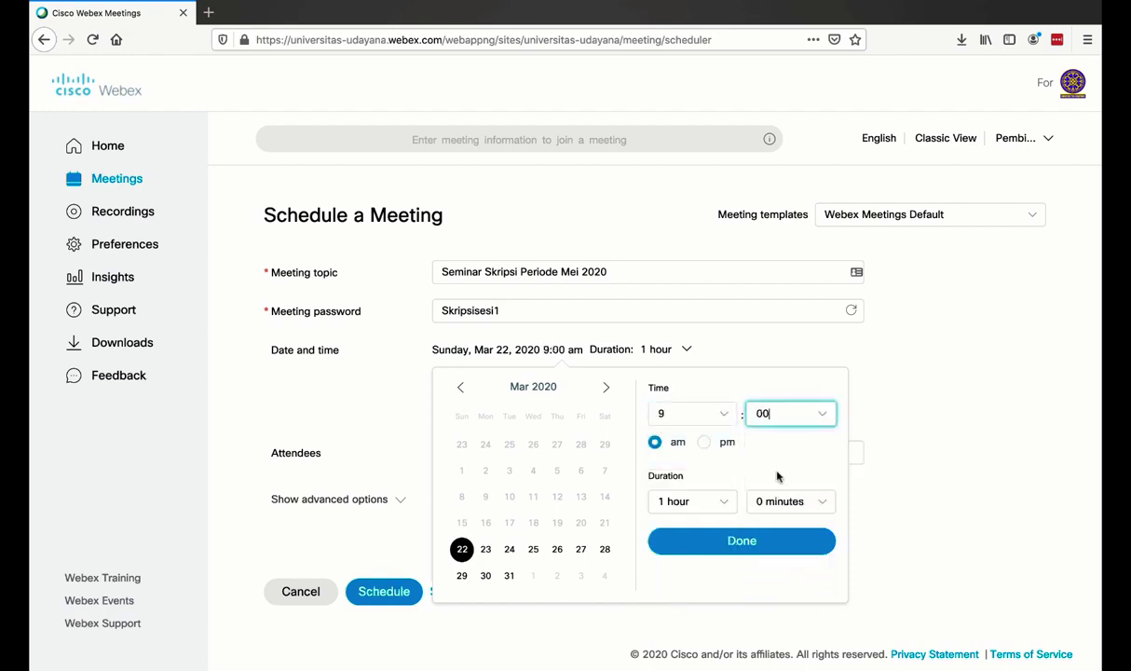
pyautogui.click(726, 504)
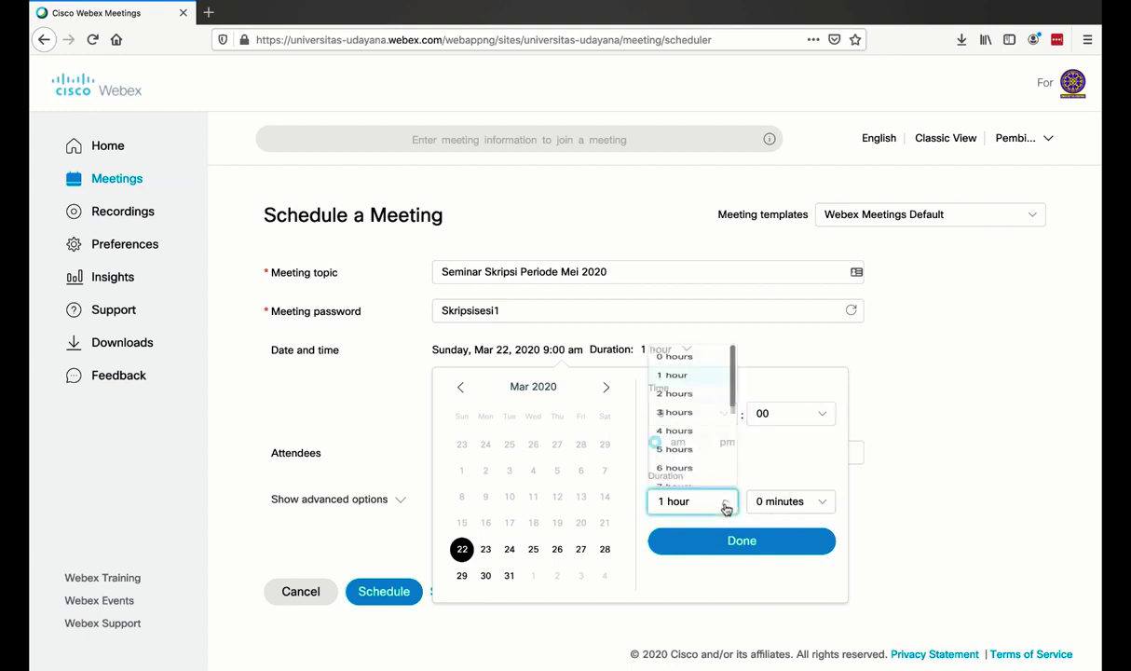
pyautogui.click(695, 358)
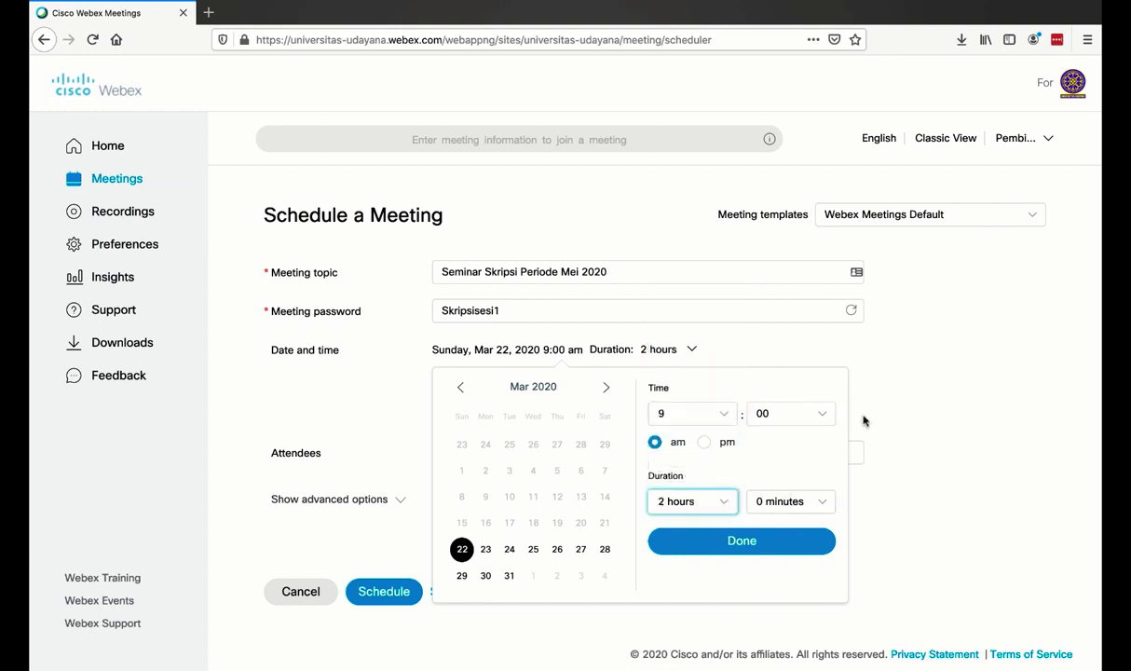
pyautogui.click(581, 550)
pyautogui.click(761, 551)
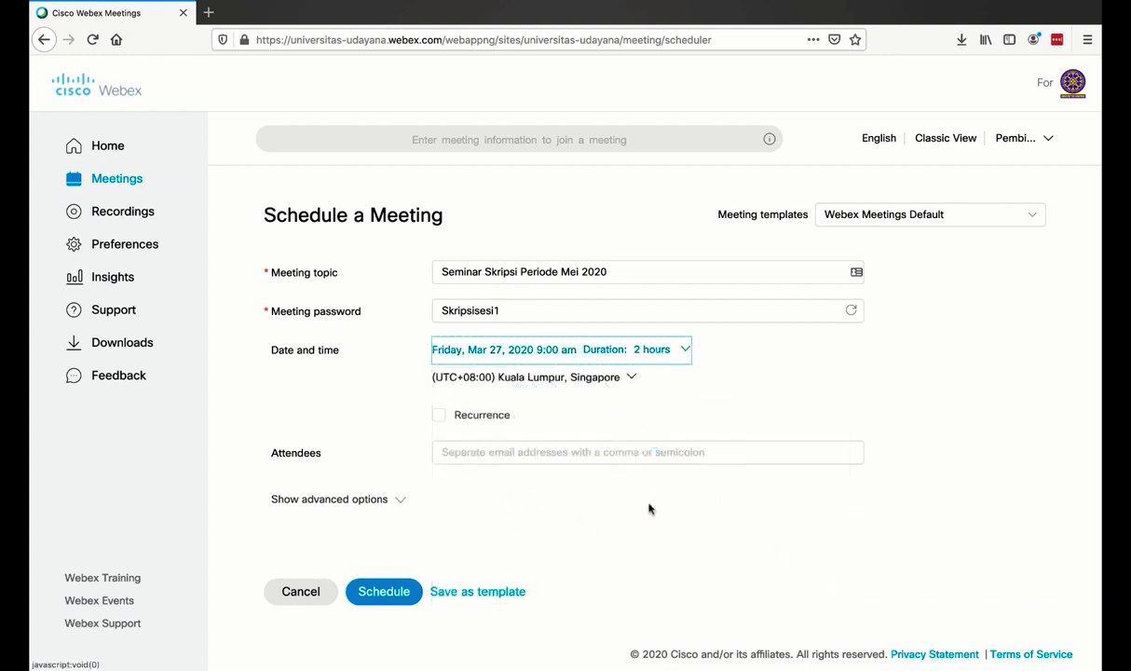
pyautogui.click(520, 452)
# Add the student's and examiners' e-mail addresses as attendees and schedule the meeting.
pyautogui.press('Return')
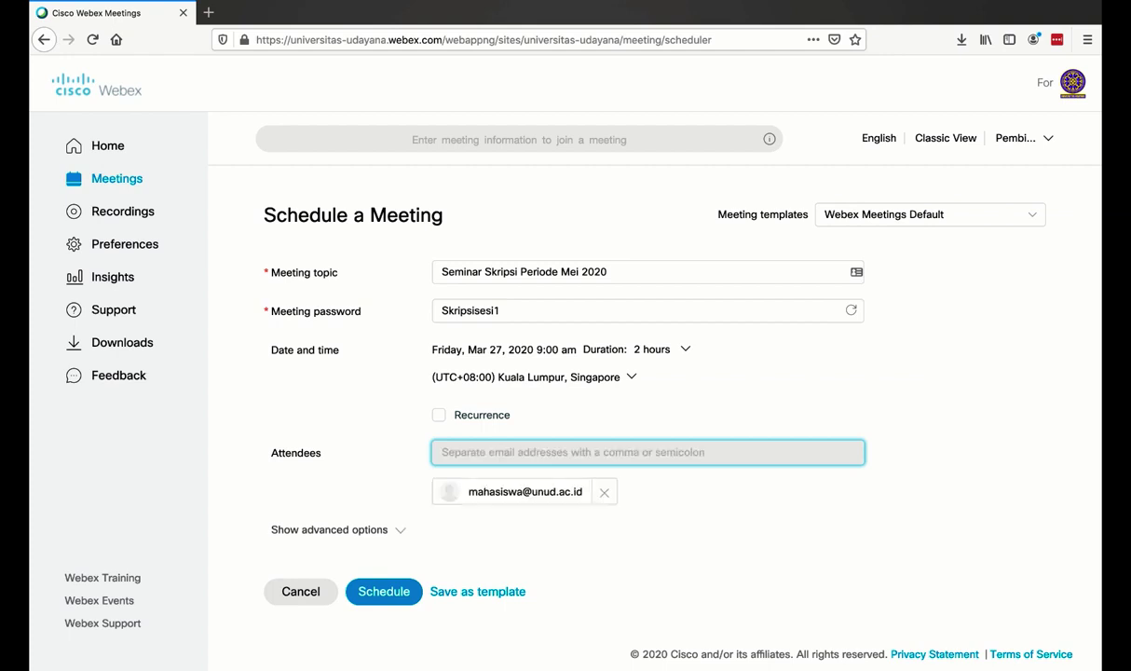
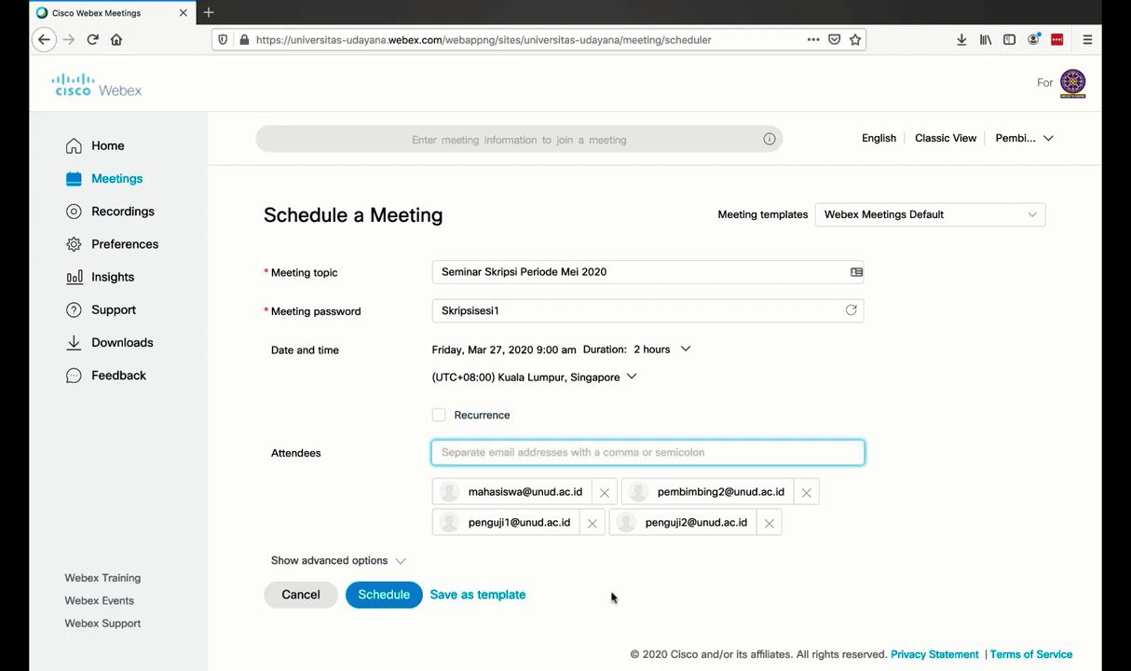
pyautogui.click(391, 594)
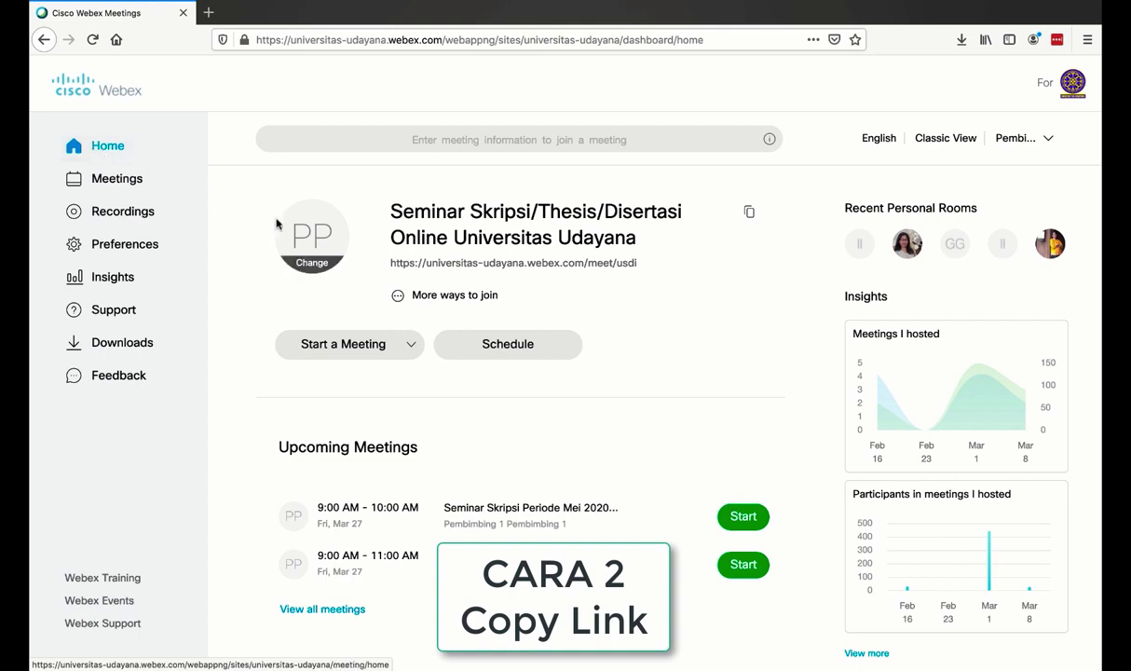
# Copy the personal room meeting URL from the Home page using Salin.
pyautogui.tripleClick(628, 274)
pyautogui.click(483, 265)
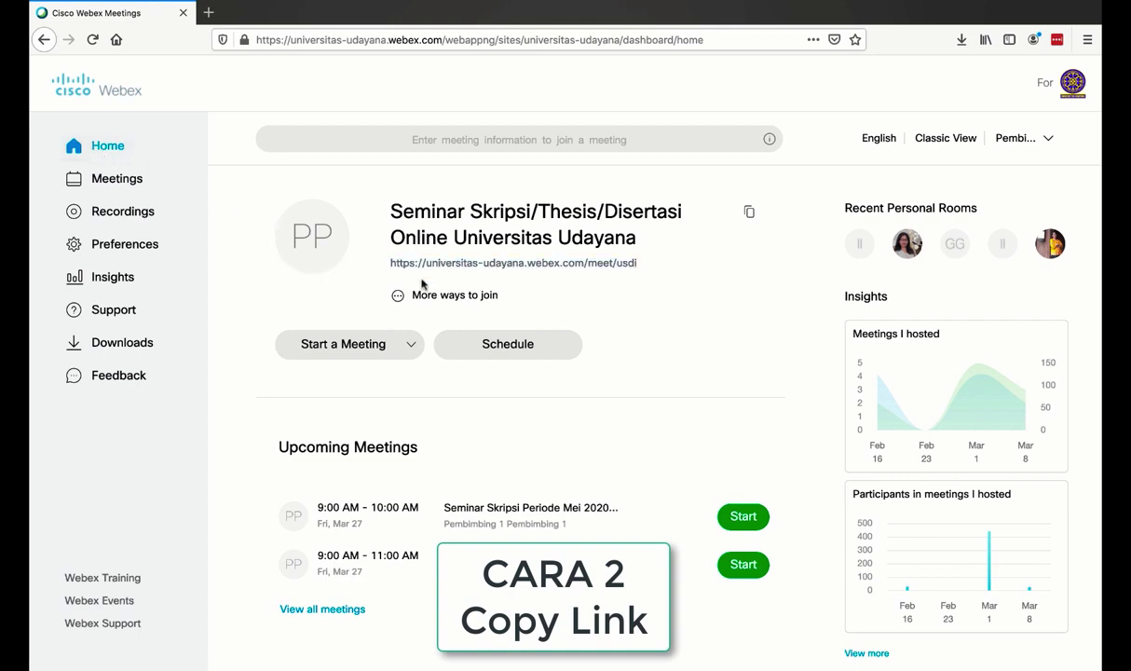
pyautogui.moveTo(395, 266); pyautogui.dragTo(635, 268)
pyautogui.tripleClick(635, 268)
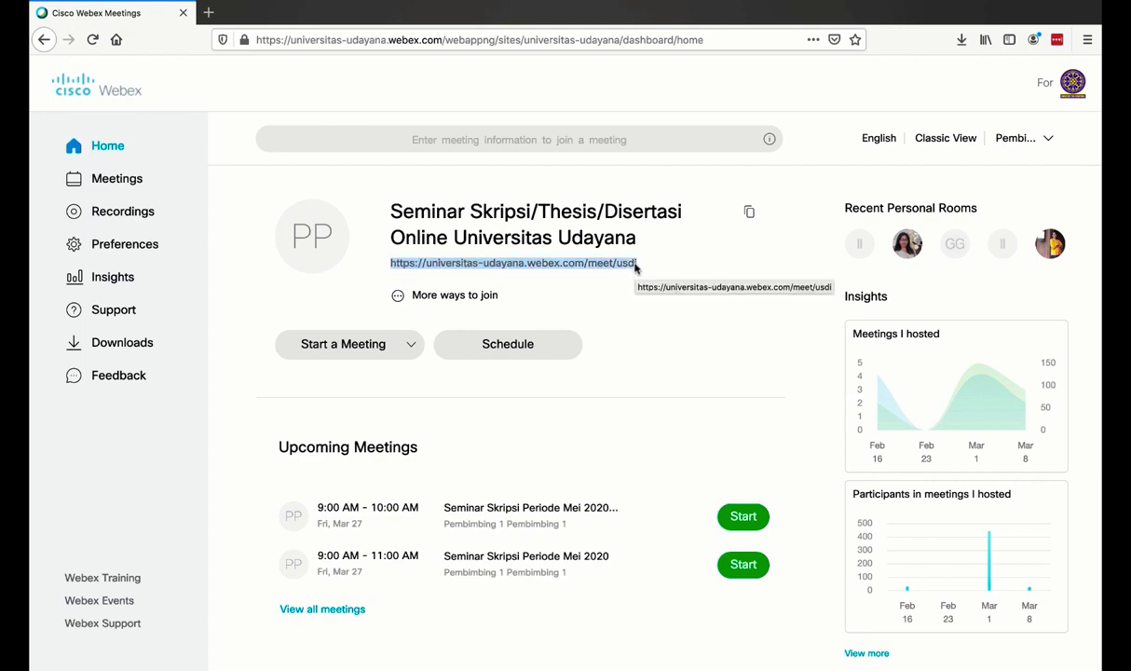
pyautogui.rightClick(635, 267)
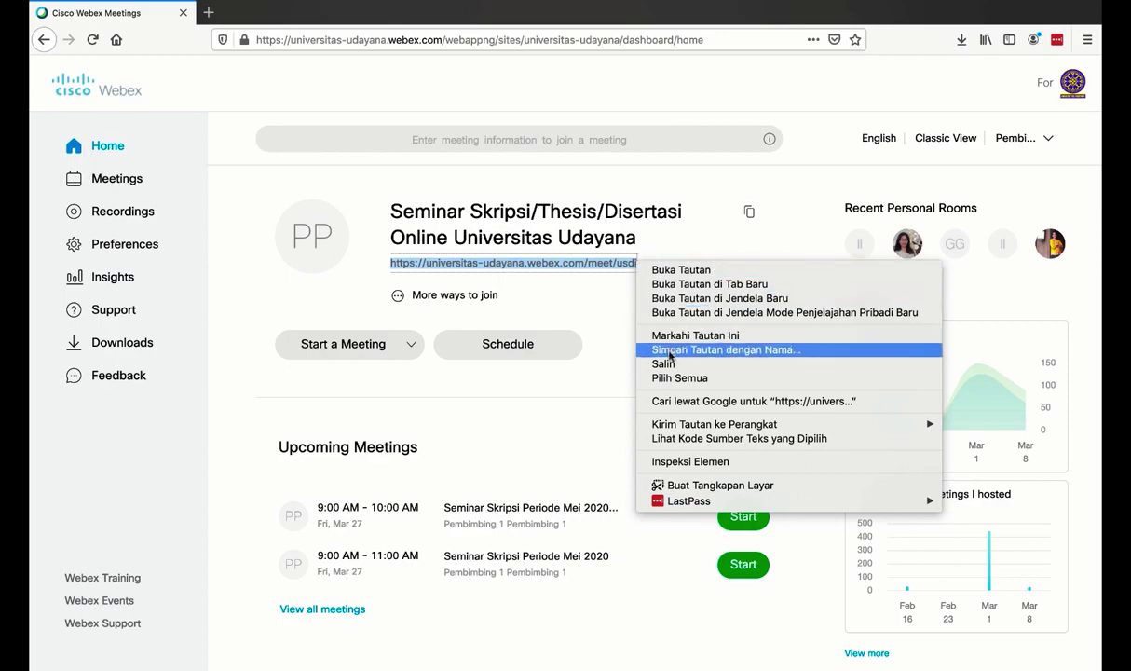
pyautogui.click(652, 363)
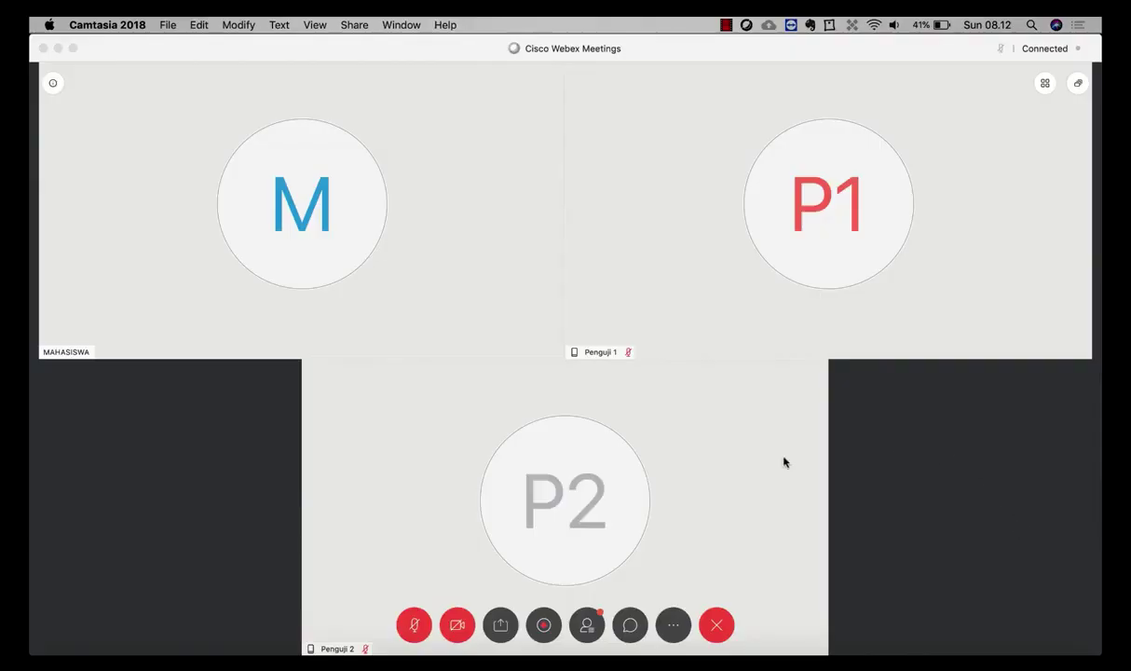
# Start the meeting recording from the Recorder, then close the Recorder panel.
pyautogui.click(546, 626)
pyautogui.click(546, 626)
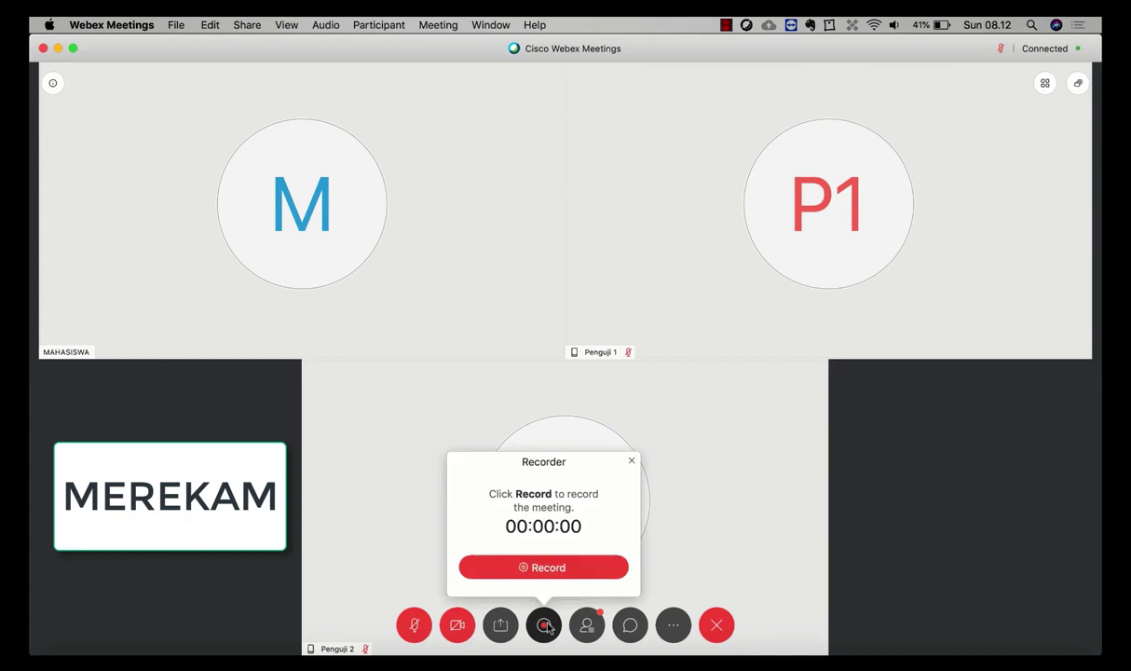
pyautogui.click(548, 567)
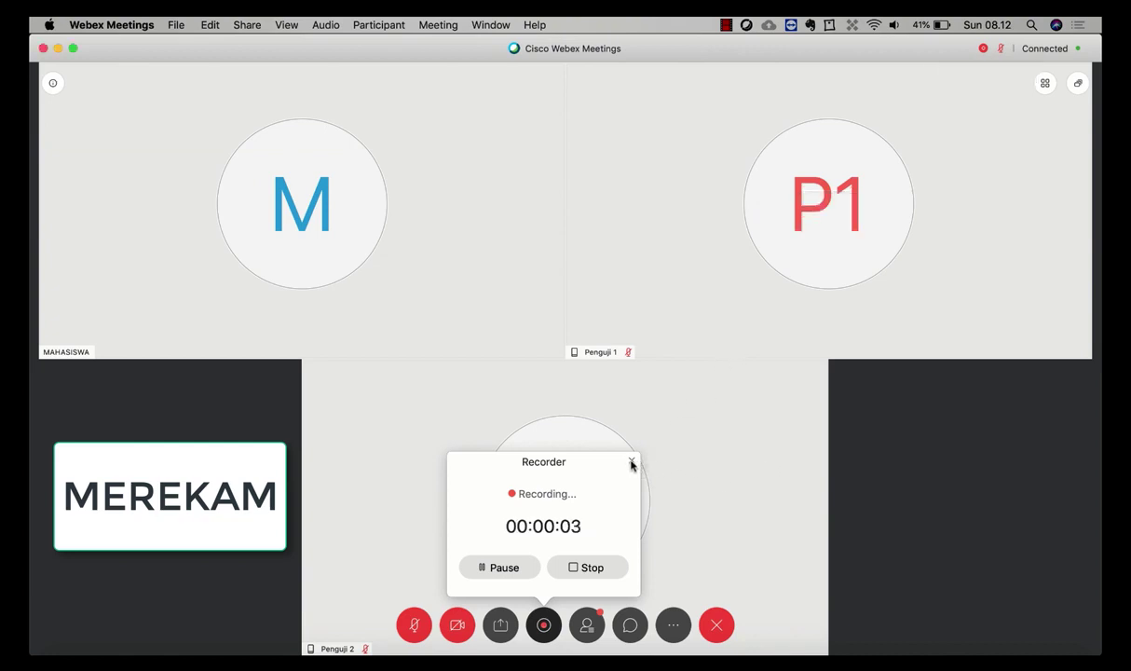
pyautogui.click(631, 461)
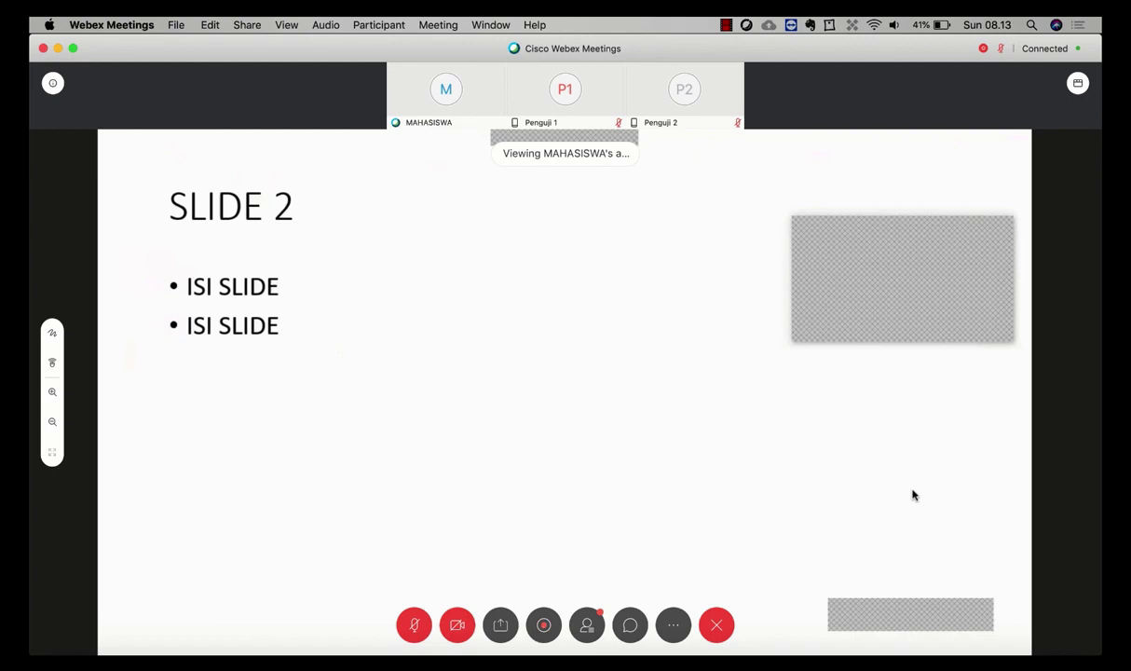
# Open the Chat and Participants panels beside the video tiles.
pyautogui.click(631, 627)
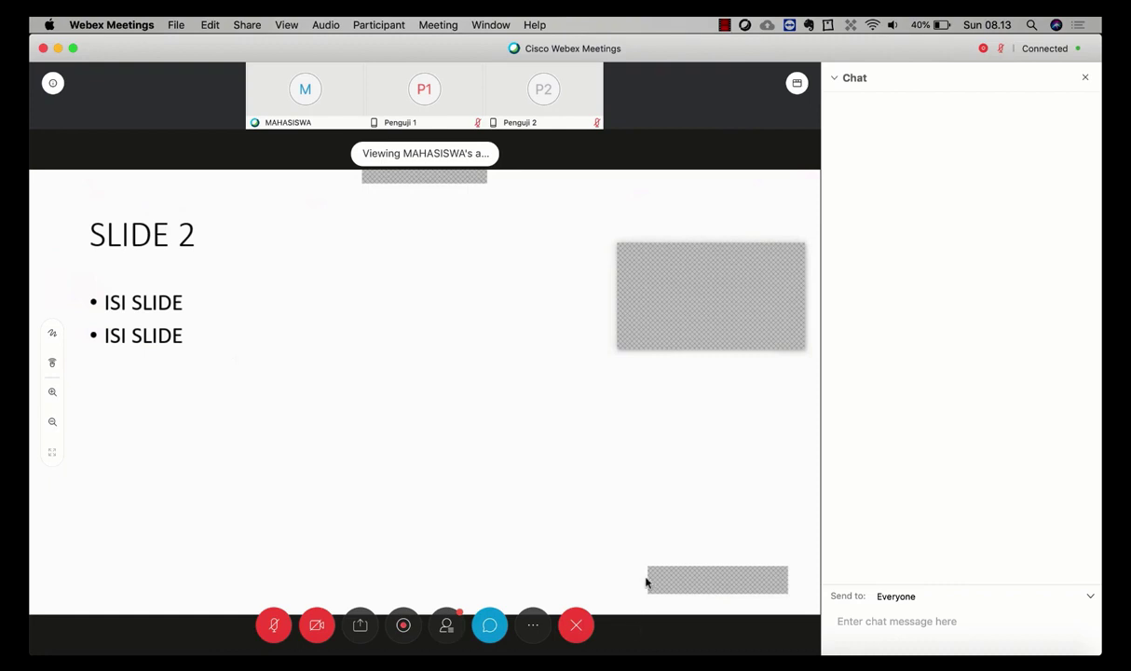
pyautogui.click(445, 626)
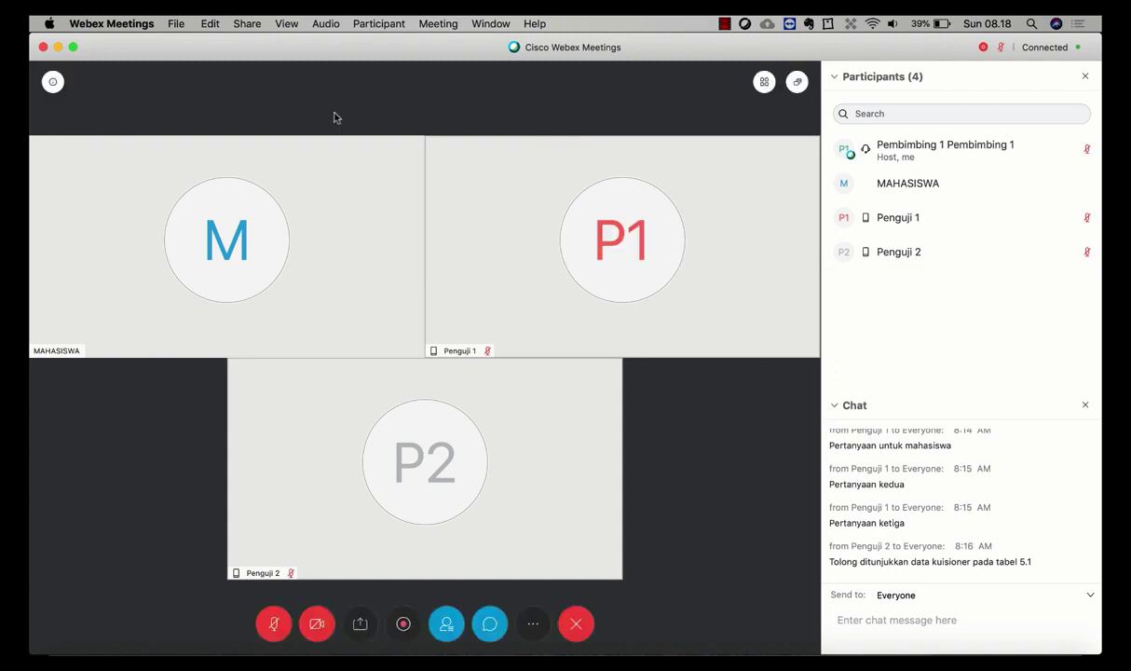
# Save the chat via File > Save > Chat as TanyaJawabSeminarSkripsiSesi1.txt in Google Drive.
pyautogui.click(177, 23)
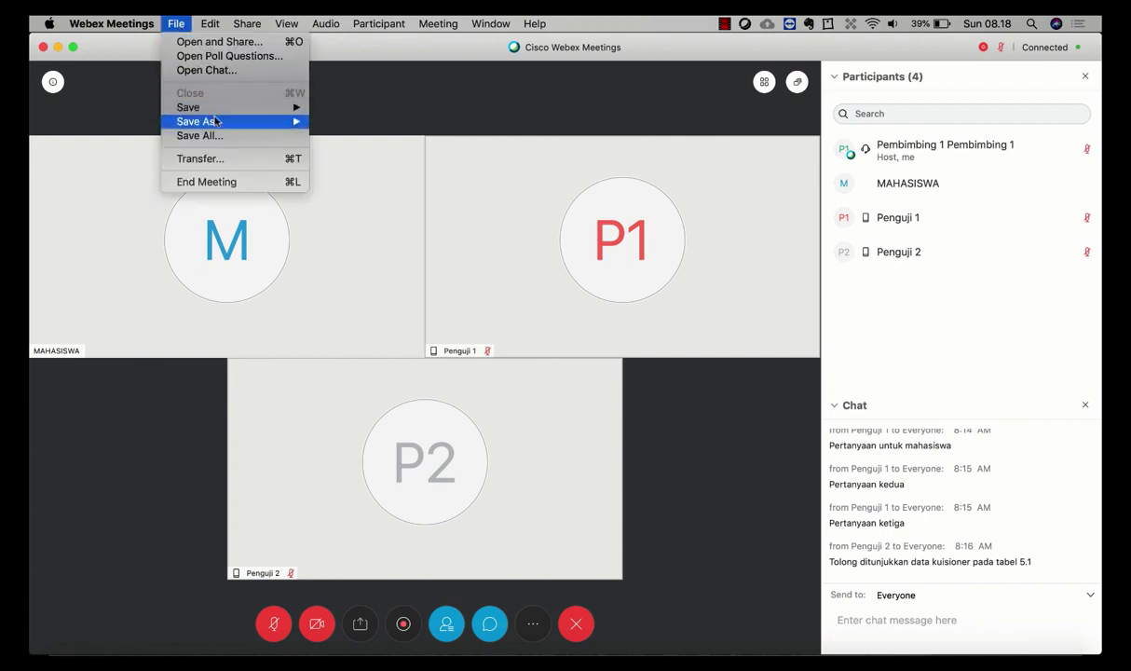
pyautogui.moveTo(209, 107)
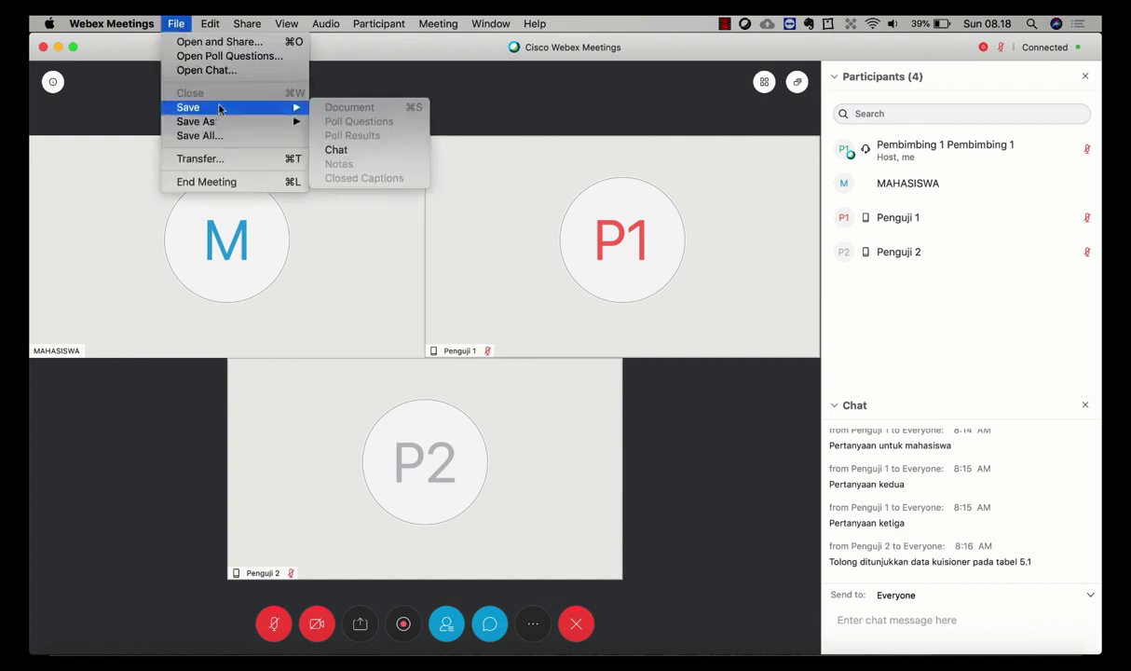
pyautogui.click(341, 151)
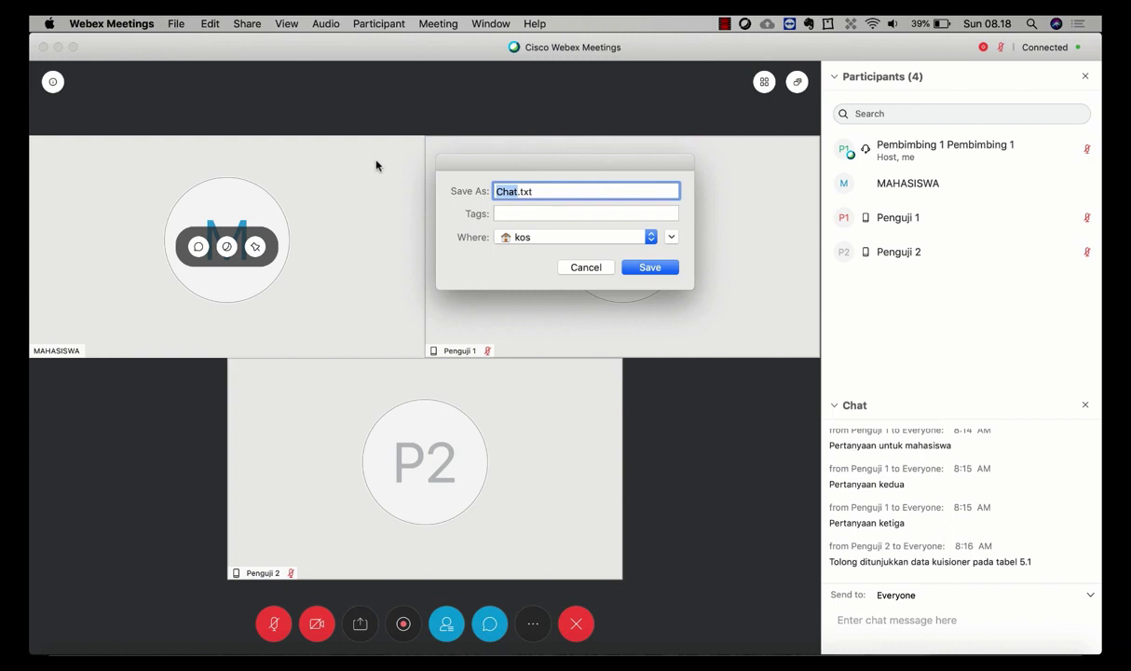
pyautogui.write('TanyaJawabSeminarSkripsiSesi1')
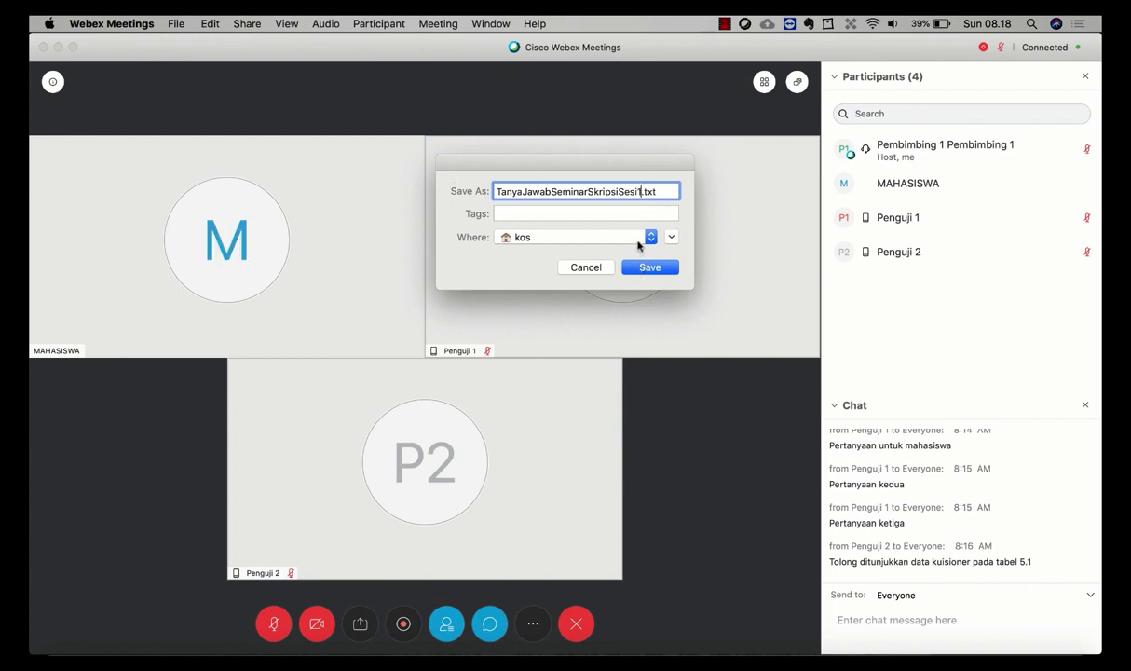
pyautogui.click(639, 240)
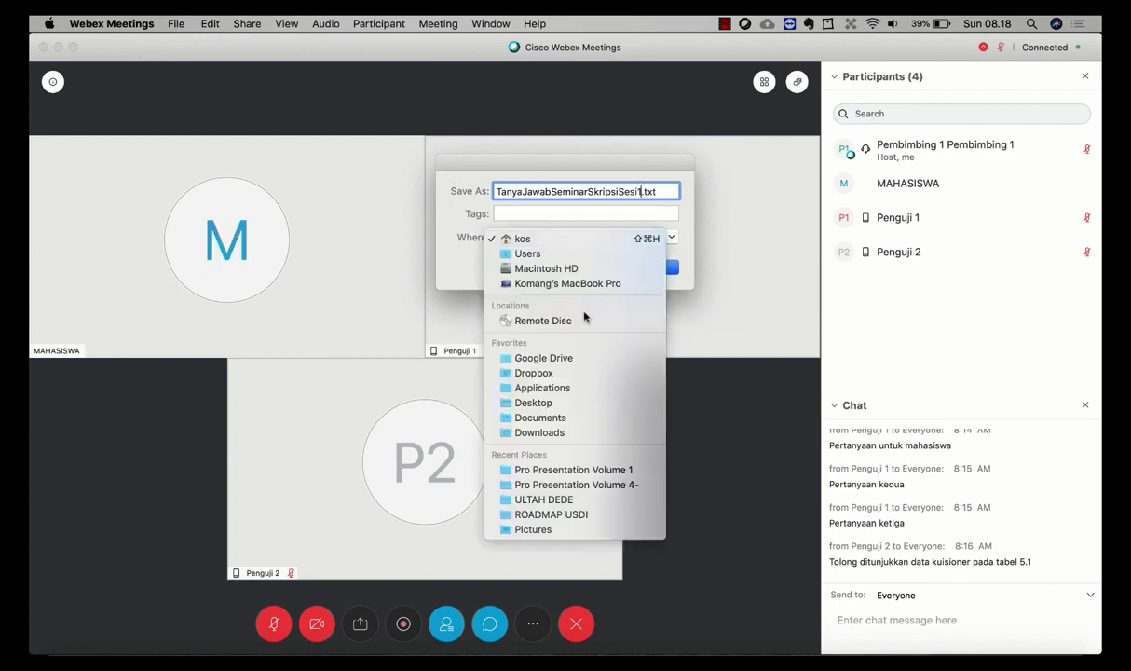
pyautogui.click(538, 359)
pyautogui.click(639, 267)
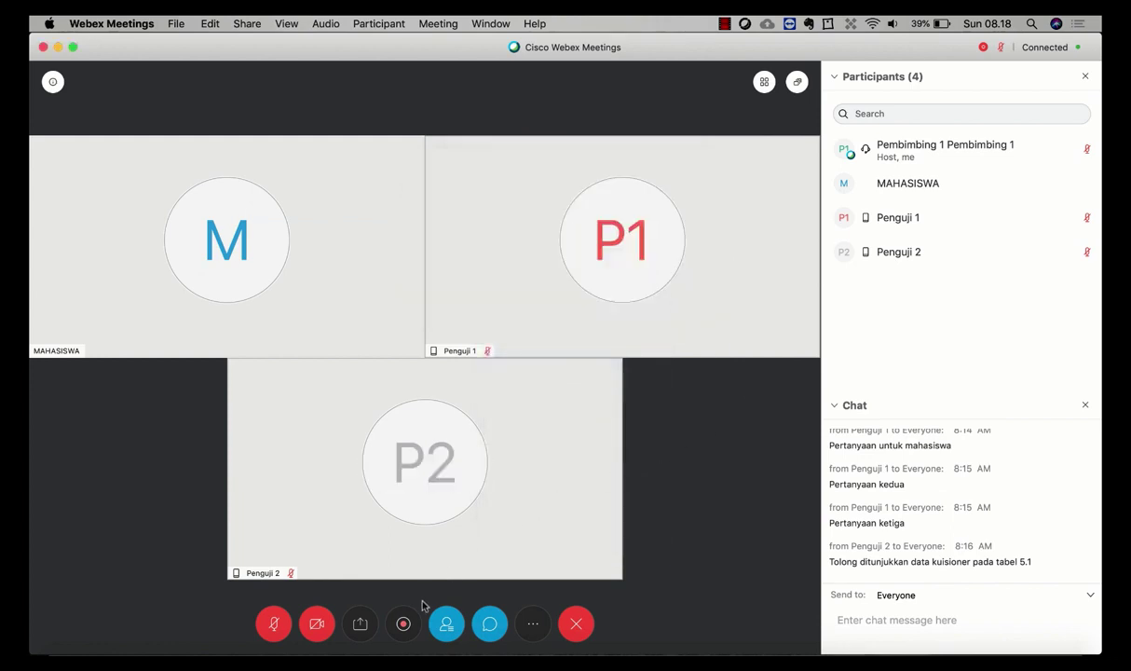
# Stop the recording with confirmation, then end the meeting.
pyautogui.click(403, 626)
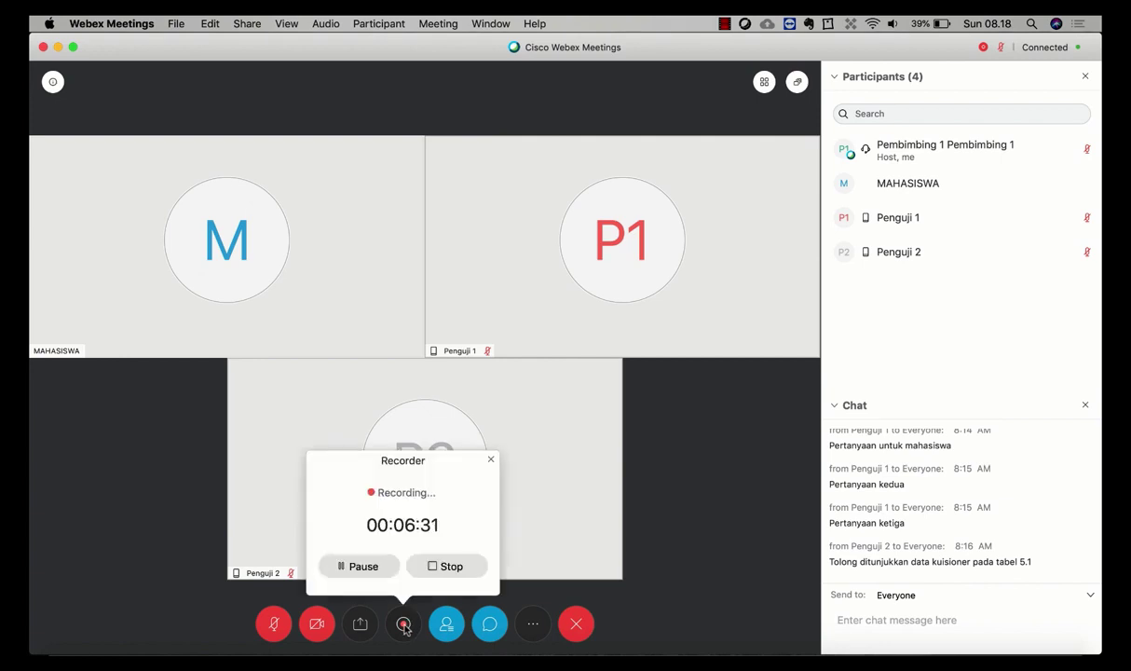
pyautogui.click(446, 567)
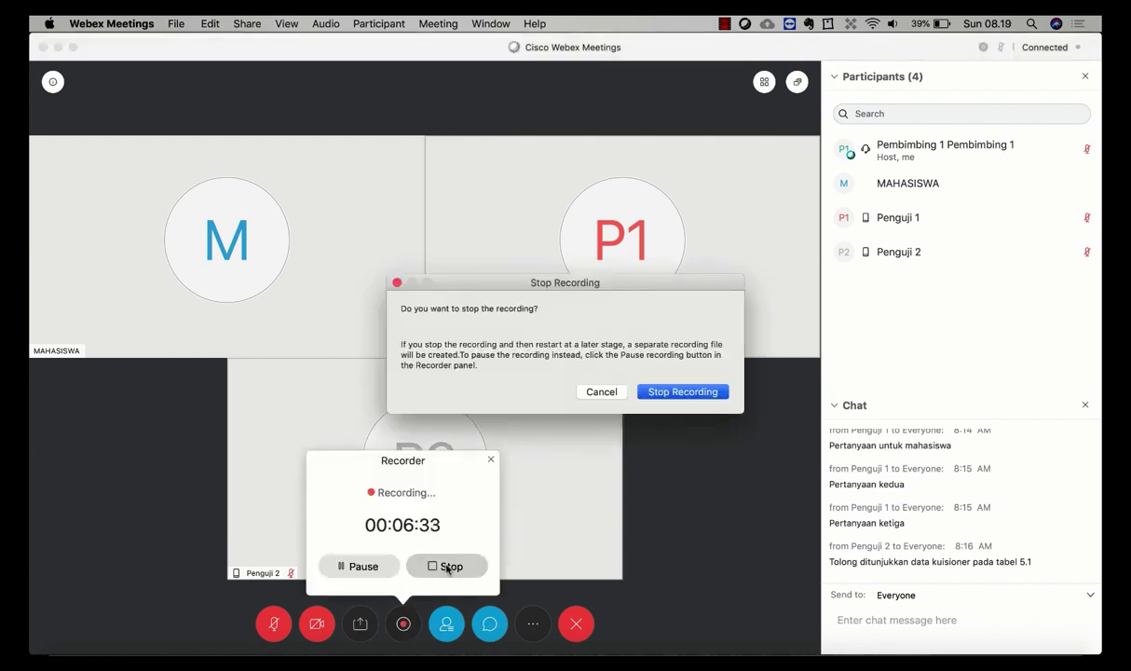
pyautogui.click(678, 392)
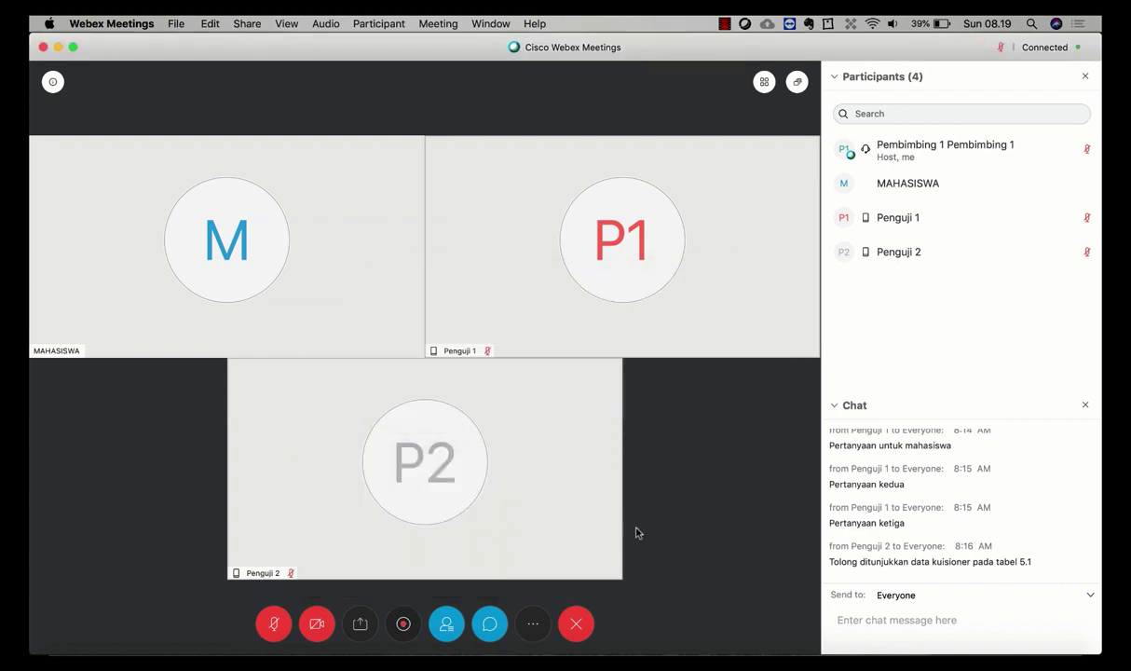
pyautogui.click(576, 626)
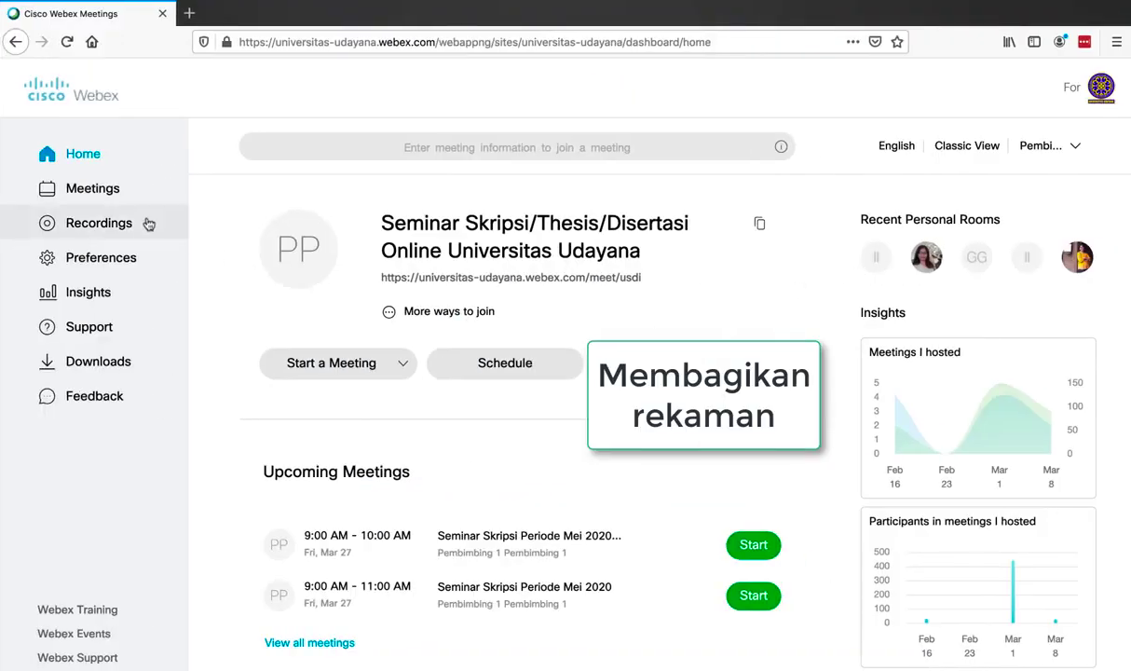
# Share the 0:06:35 recording, copy its link and password, and save the sharing settings.
pyautogui.click(105, 228)
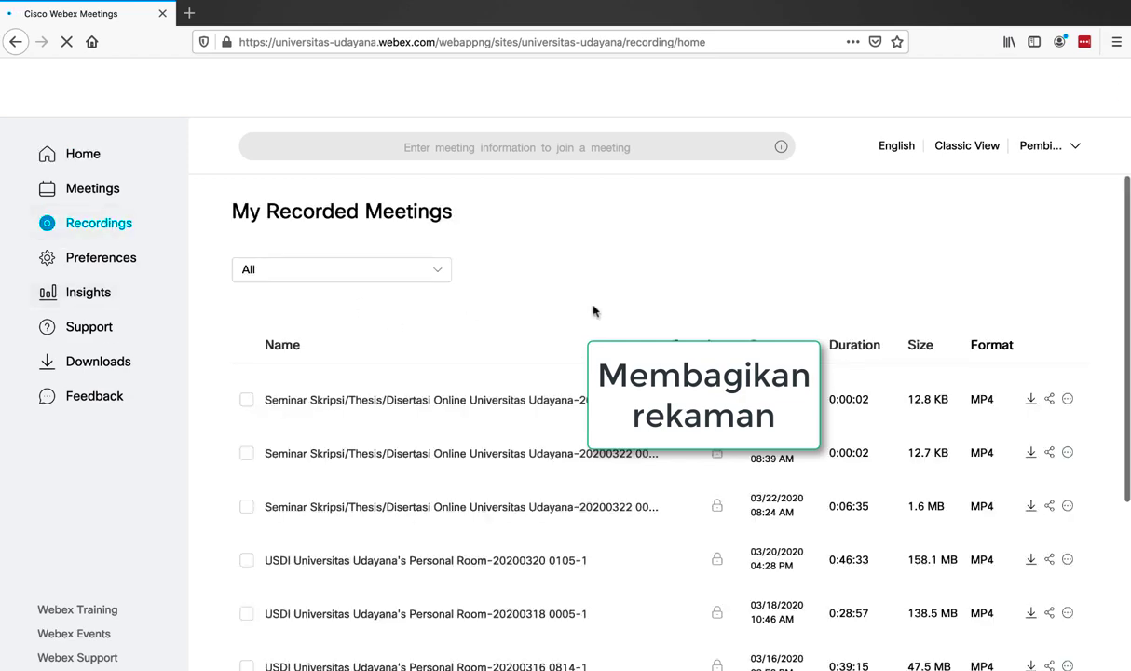
pyautogui.scroll(-2, 632, 310)
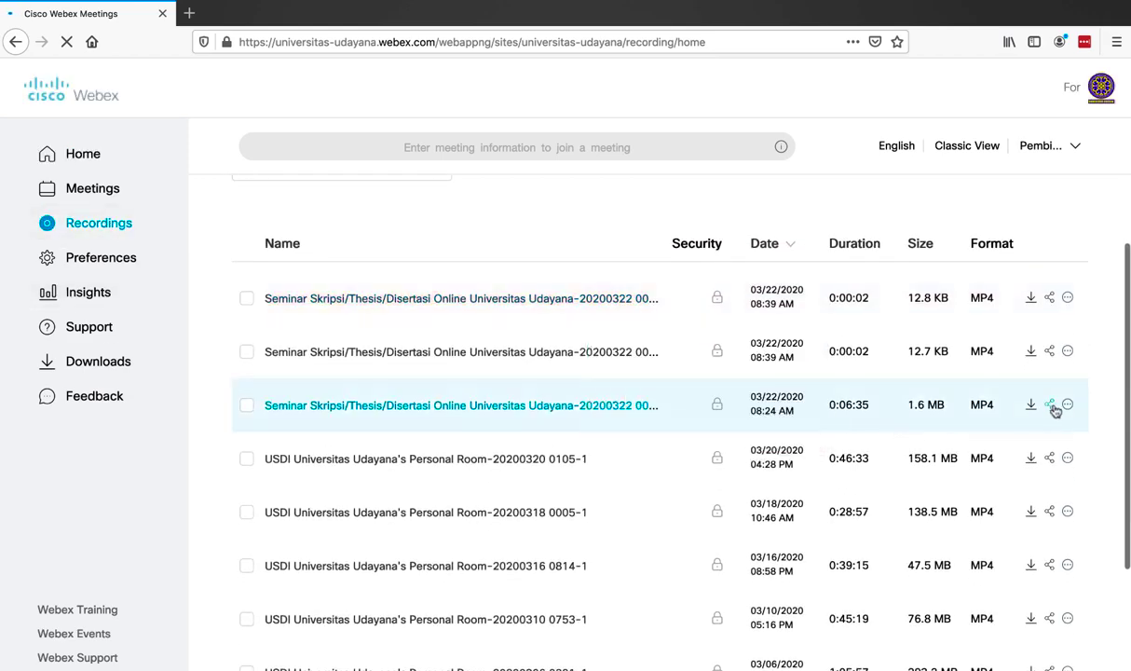
pyautogui.click(1052, 407)
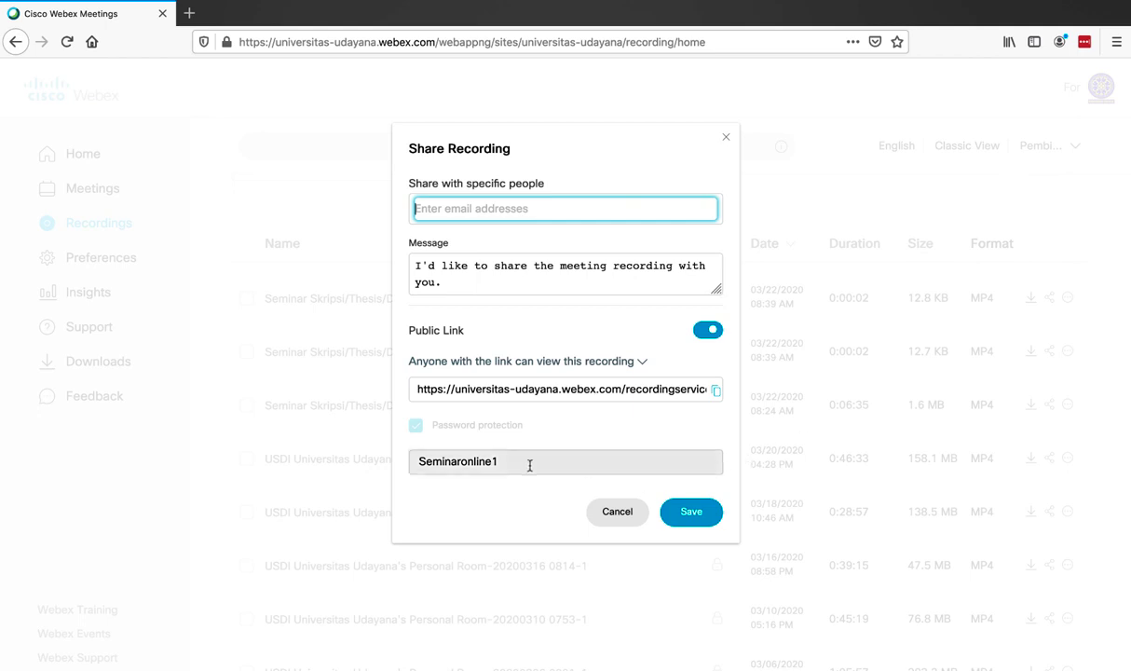
pyautogui.moveTo(527, 465); pyautogui.dragTo(419, 459)
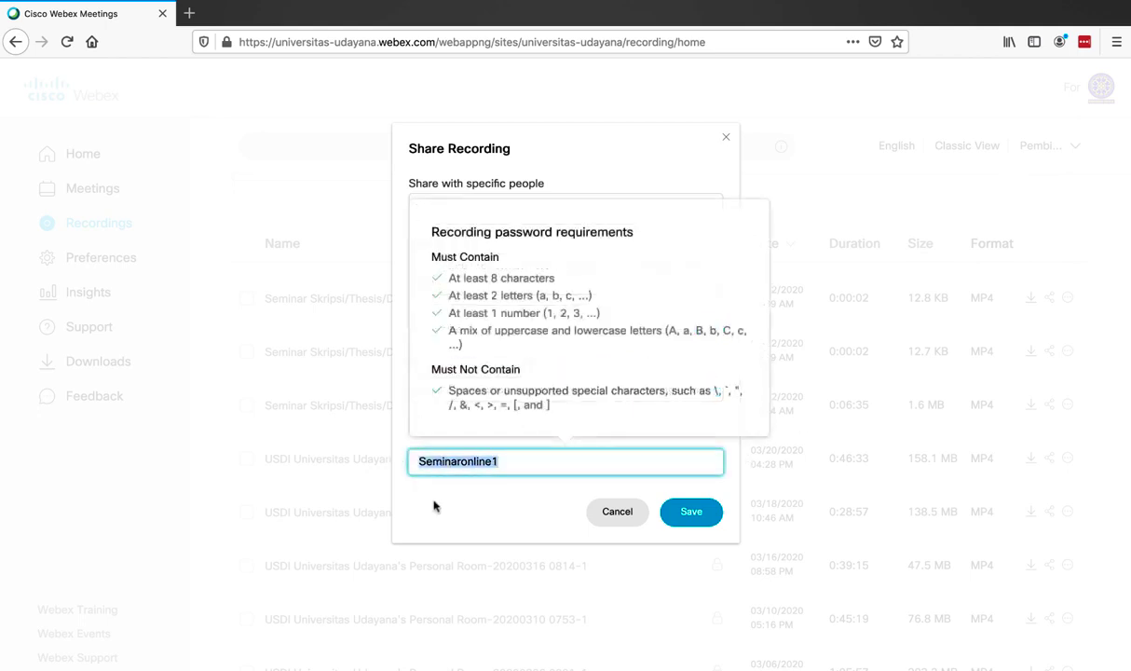
pyautogui.click(411, 477)
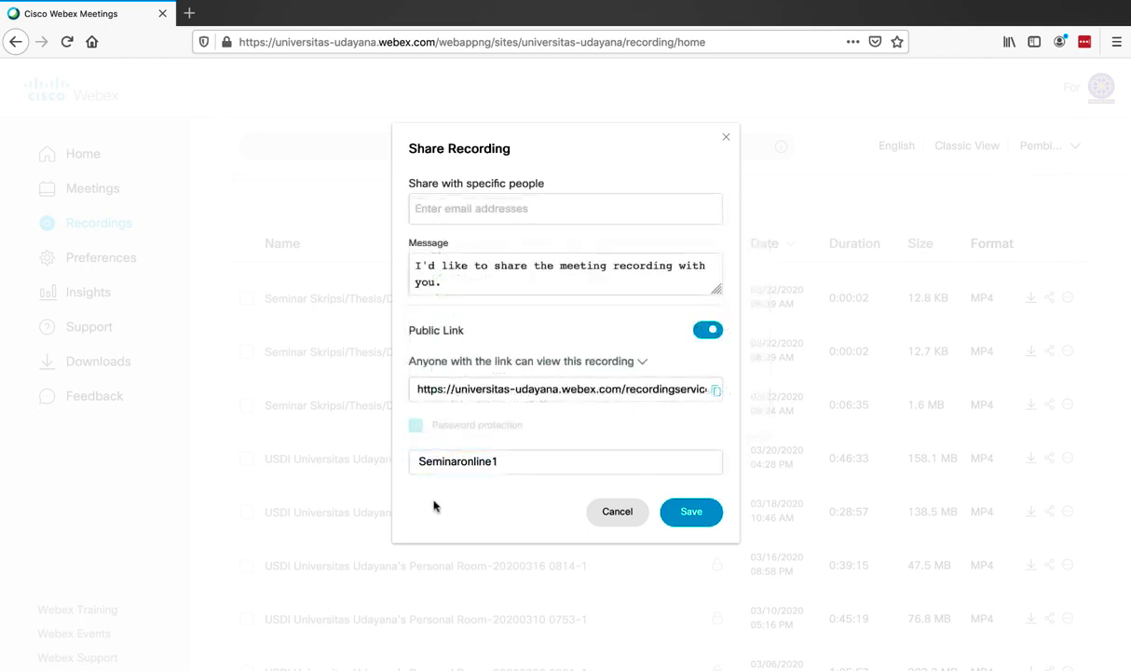
pyautogui.click(716, 392)
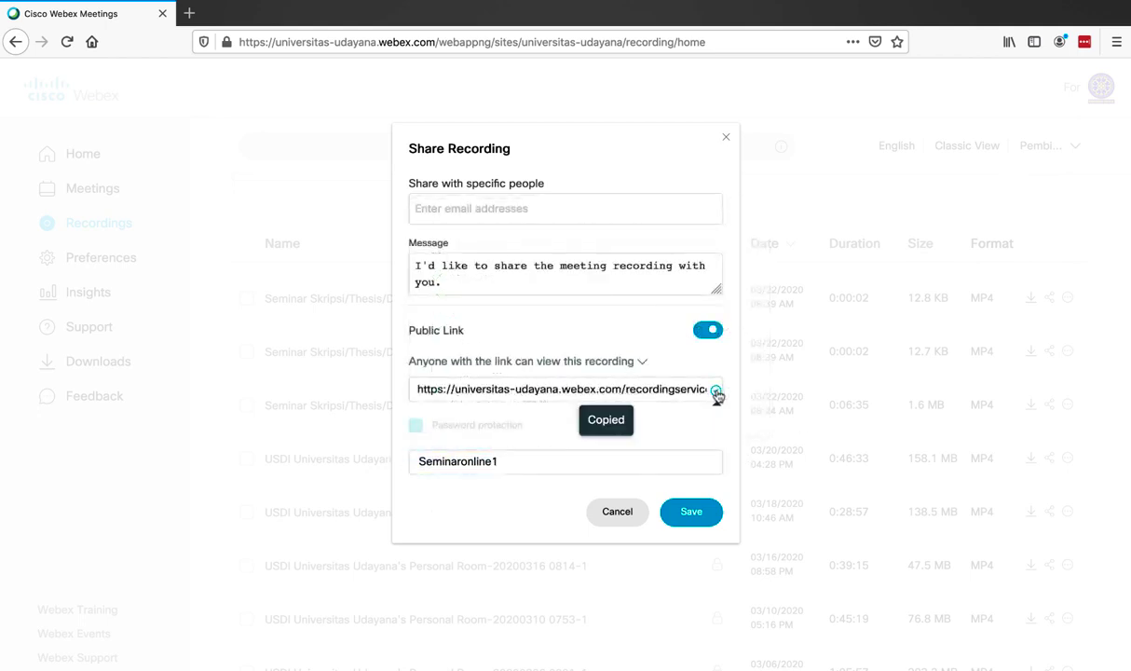
pyautogui.click(691, 511)
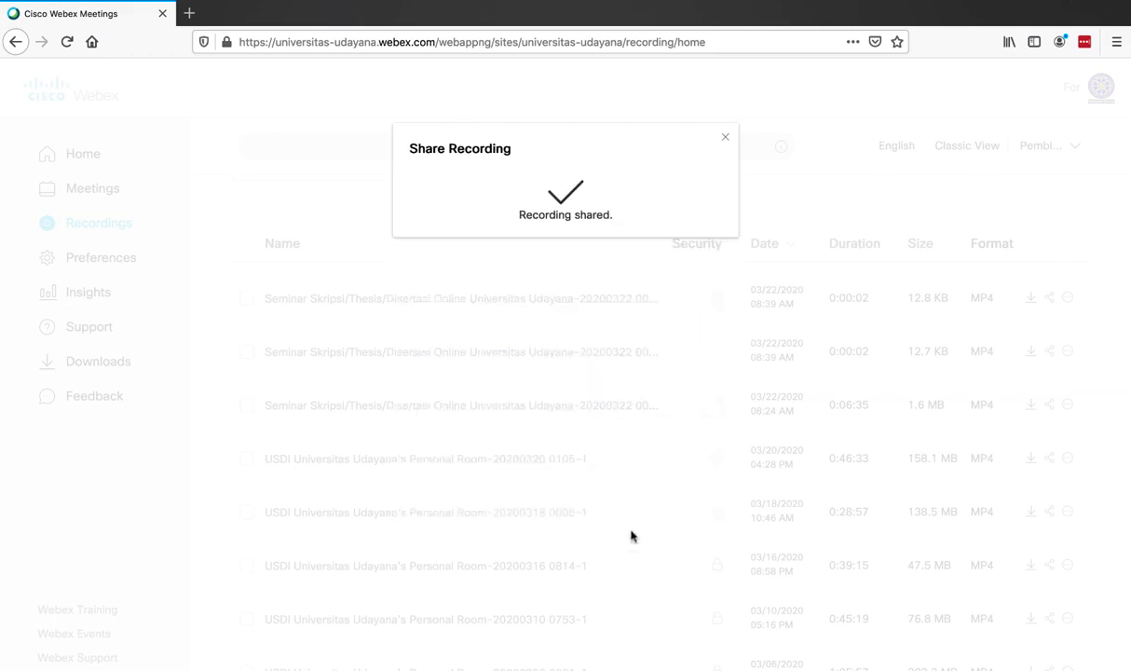